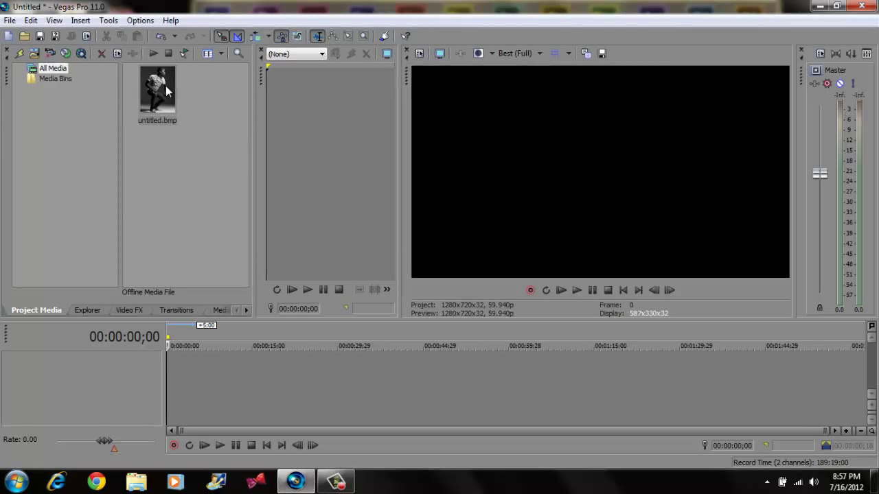
# Step: Place the photo on the timeline and insert an empty video track above it
pyautogui.moveTo(167, 86); pyautogui.dragTo(275, 353)
pyautogui.moveTo(178, 388); pyautogui.dragTo(178, 389)
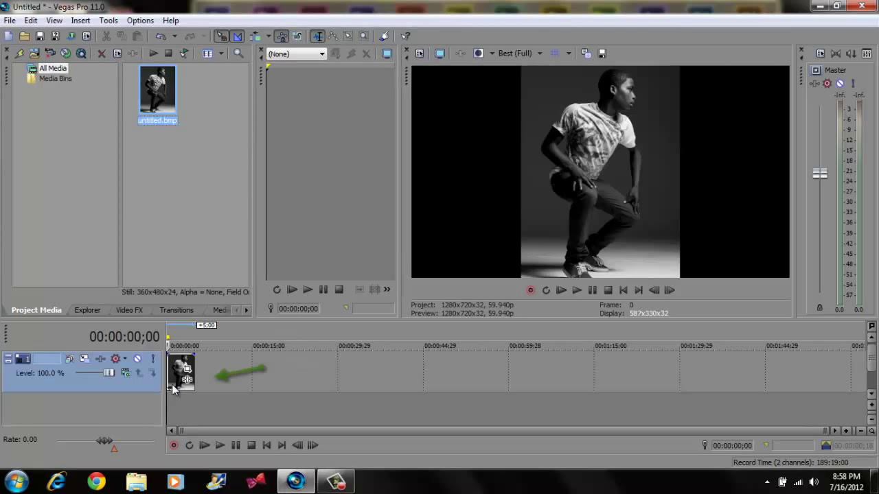
pyautogui.rightClick(96, 382)
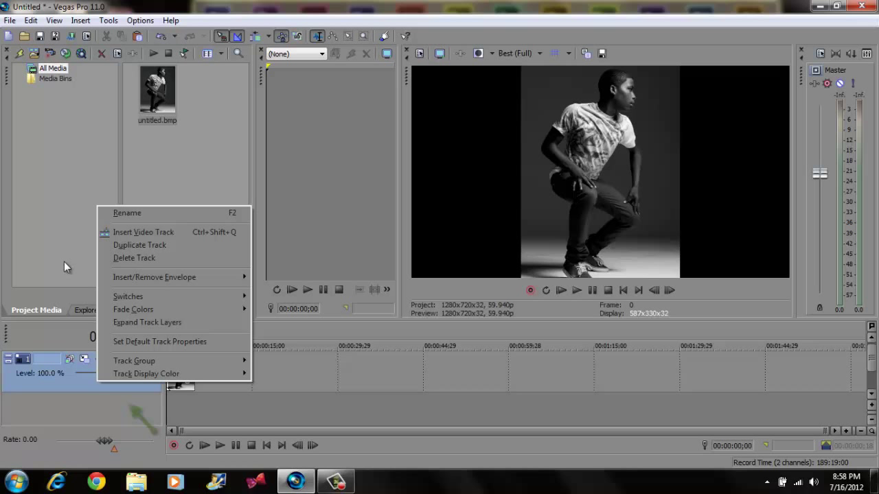
pyautogui.click(101, 233)
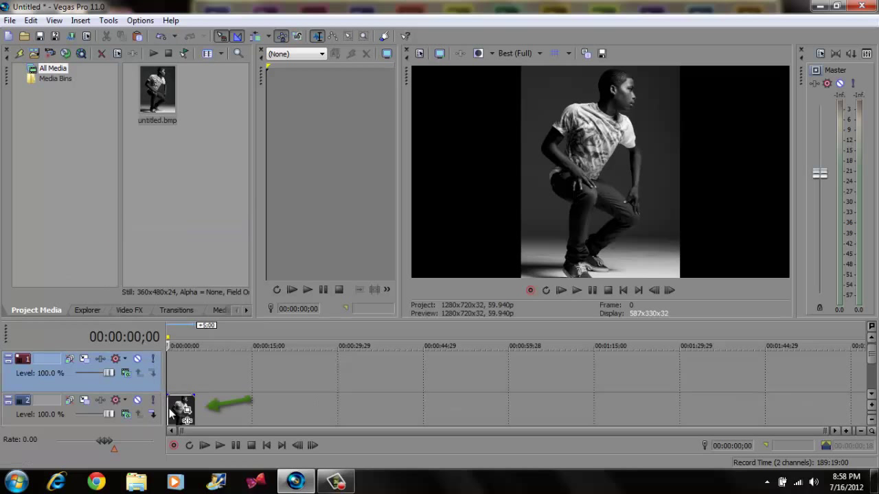
# Step: Paste a copy of the photo onto the top track, lower its opacity to 89%, and select the lower clip
pyautogui.rightClick(175, 420)
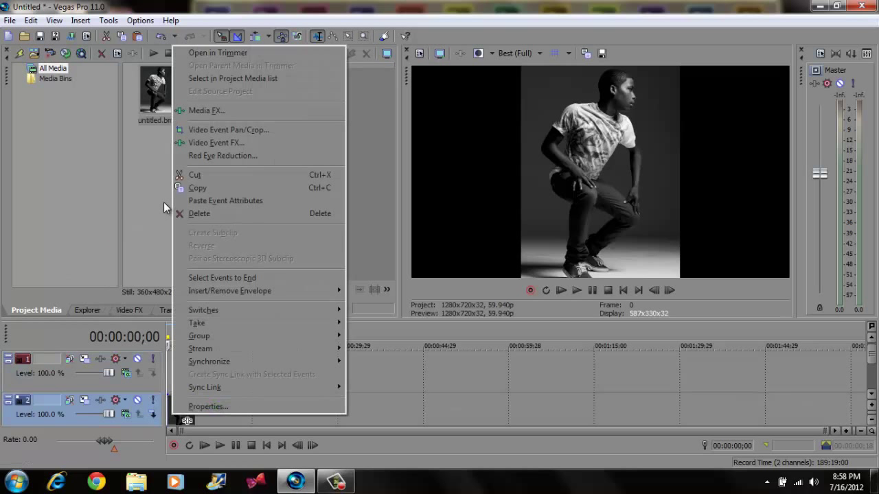
pyautogui.click(181, 191)
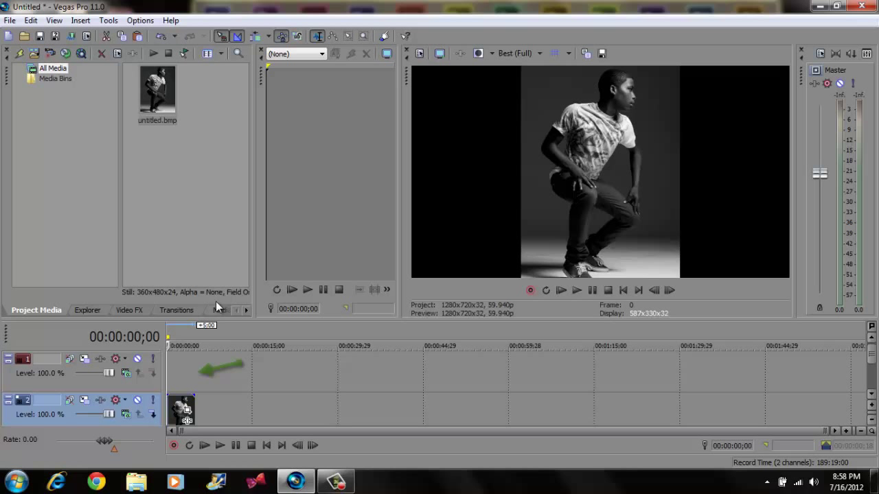
pyautogui.rightClick(179, 376)
pyautogui.click(188, 240)
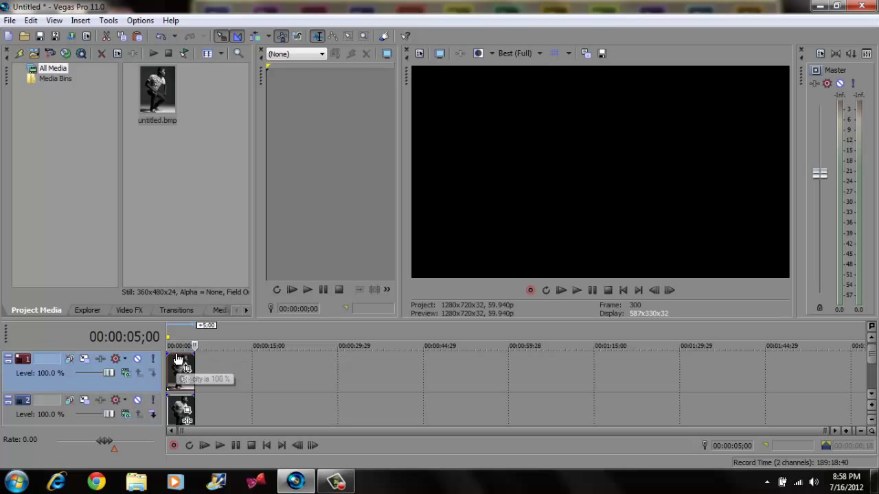
pyautogui.moveTo(178, 359); pyautogui.dragTo(182, 365)
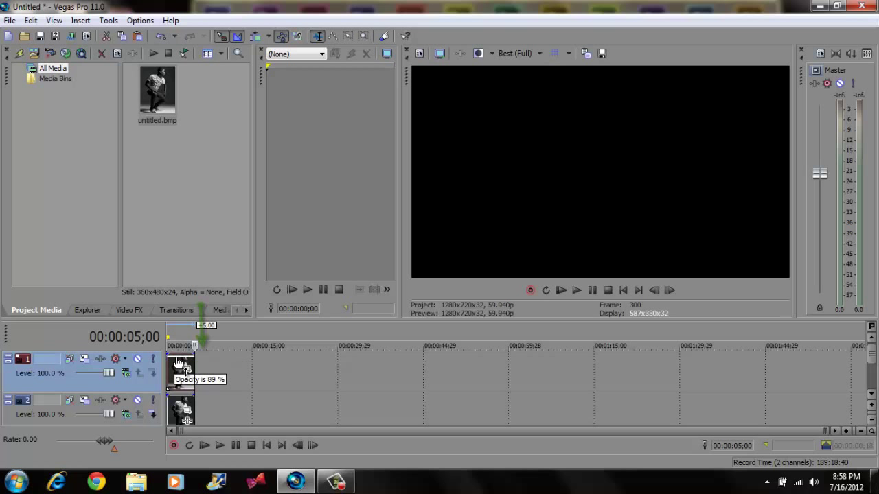
pyautogui.click(175, 412)
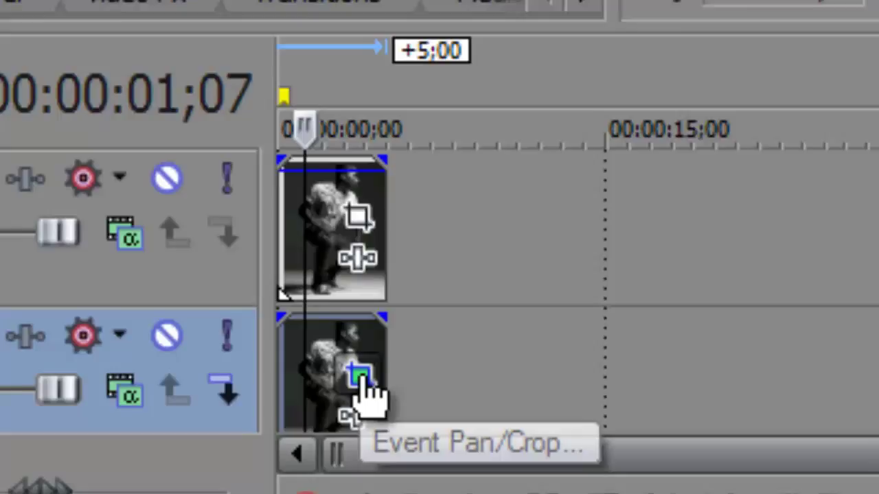
# Step: In the lower clip's Pan/Crop, keyframe a 244.6×326.2 crop centred near 162.3, 176.4 at 00:00:00;29
pyautogui.click(425, 364)
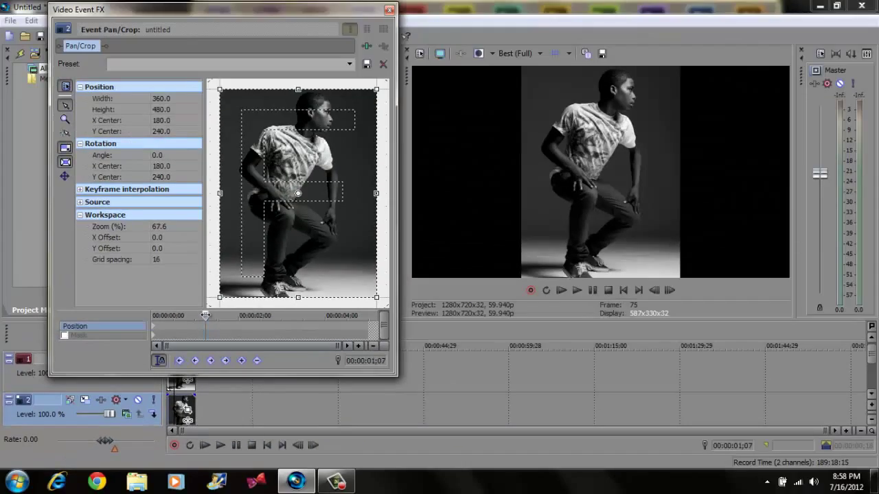
pyautogui.moveTo(205, 315); pyautogui.dragTo(173, 315)
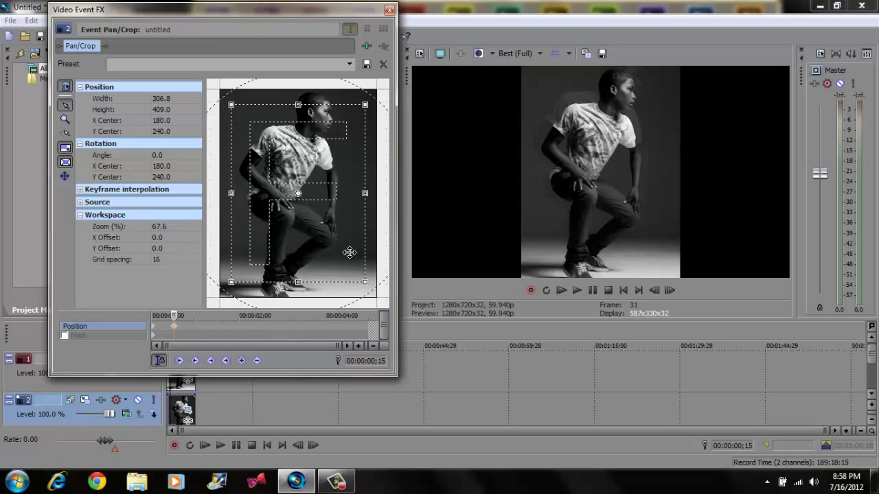
pyautogui.moveTo(350, 253); pyautogui.dragTo(338, 252)
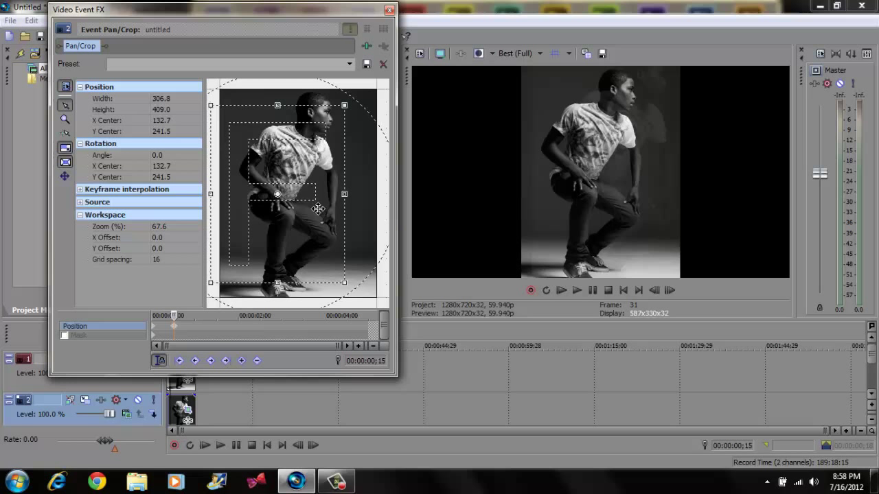
pyautogui.moveTo(297, 241); pyautogui.dragTo(307, 241)
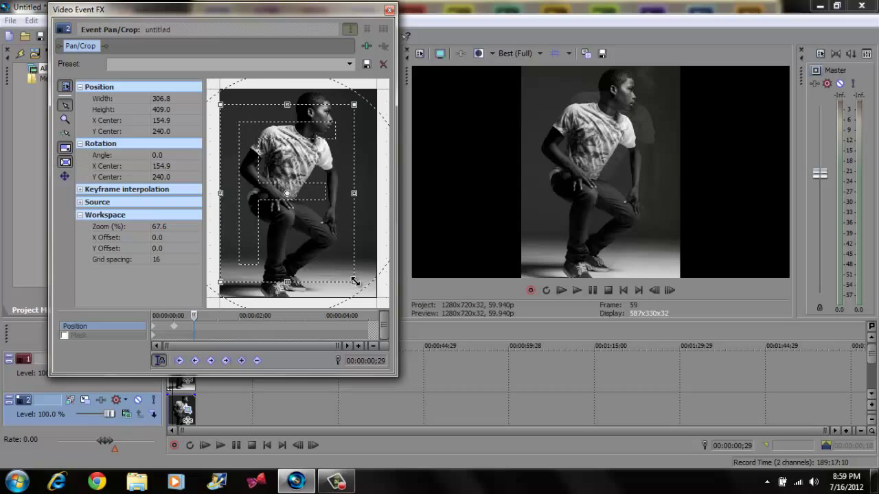
pyautogui.moveTo(354, 282); pyautogui.dragTo(348, 262)
pyautogui.moveTo(313, 224); pyautogui.dragTo(313, 197)
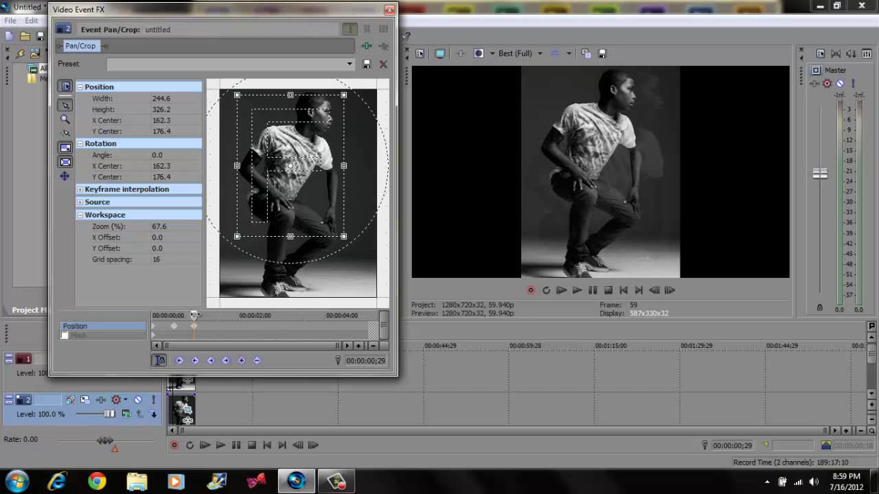
# Step: Add keyframes zooming in further at about one second, then widening down-left at 00:00:01;29
pyautogui.moveTo(194, 315); pyautogui.dragTo(215, 315)
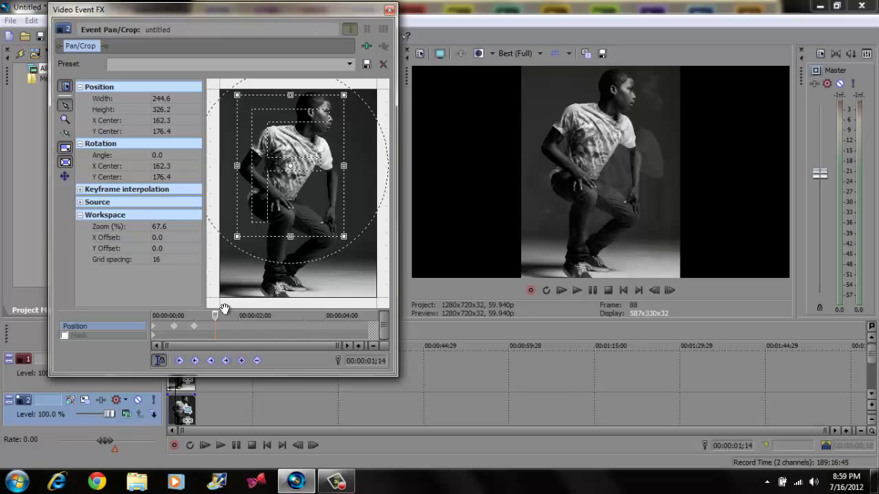
pyautogui.moveTo(343, 236); pyautogui.dragTo(334, 221)
pyautogui.moveTo(314, 191); pyautogui.dragTo(357, 184)
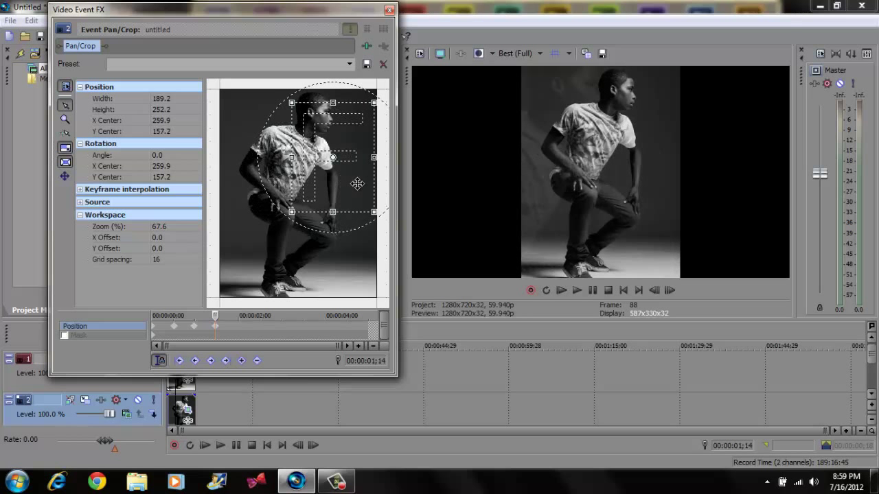
pyautogui.moveTo(216, 317); pyautogui.dragTo(239, 316)
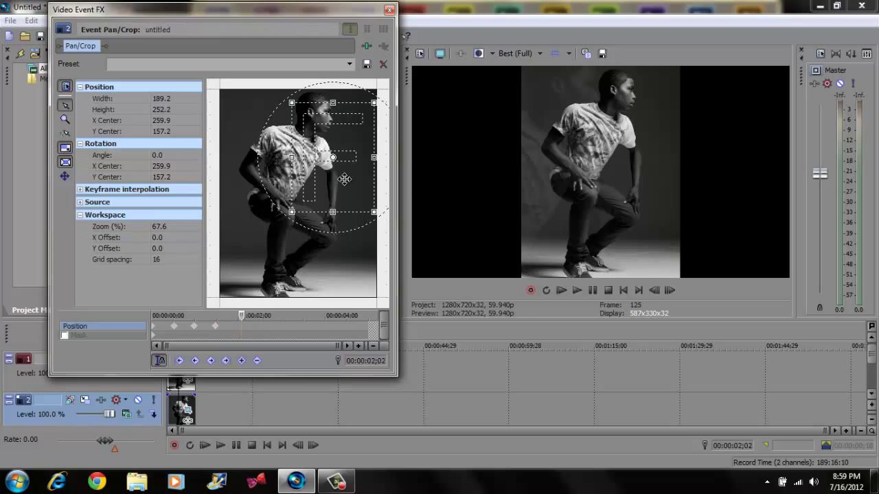
pyautogui.moveTo(294, 212); pyautogui.dragTo(272, 243)
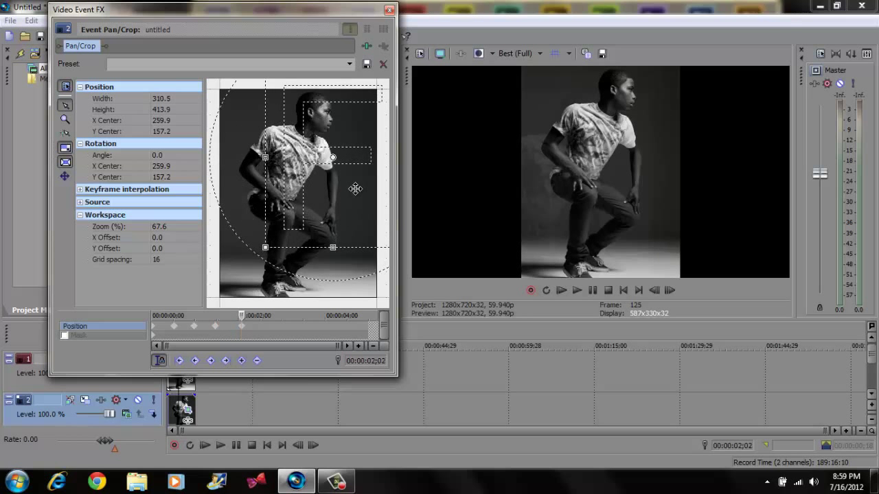
pyautogui.moveTo(353, 190); pyautogui.dragTo(317, 221)
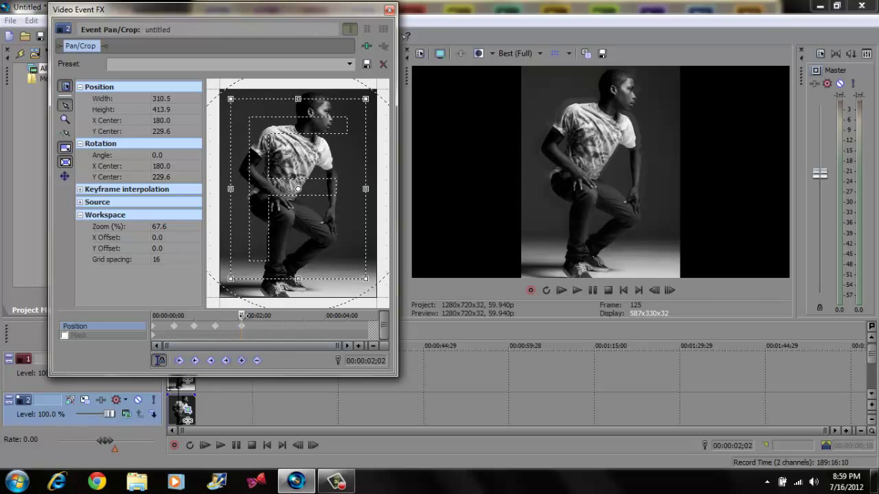
# Step: Add keyframes at 00:00:02;17 and 00:00:03;02 that tighten the crop on the dancer
pyautogui.moveTo(241, 317); pyautogui.dragTo(264, 315)
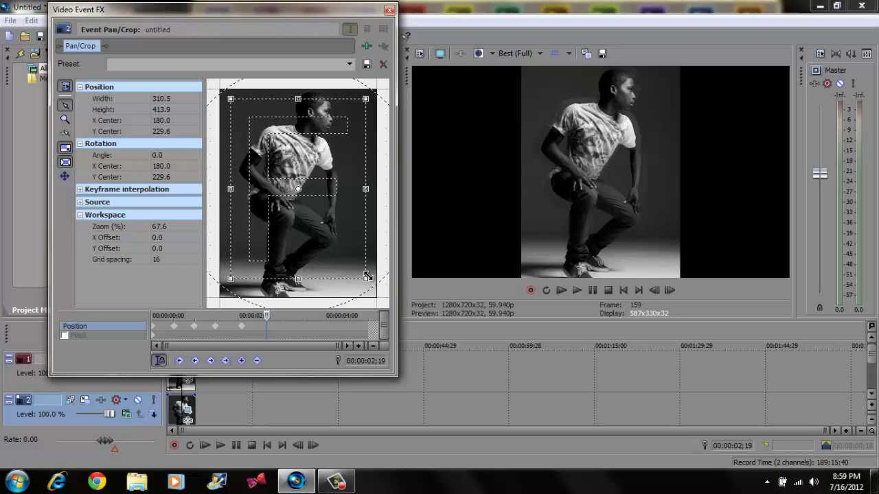
pyautogui.moveTo(365, 277); pyautogui.dragTo(345, 247)
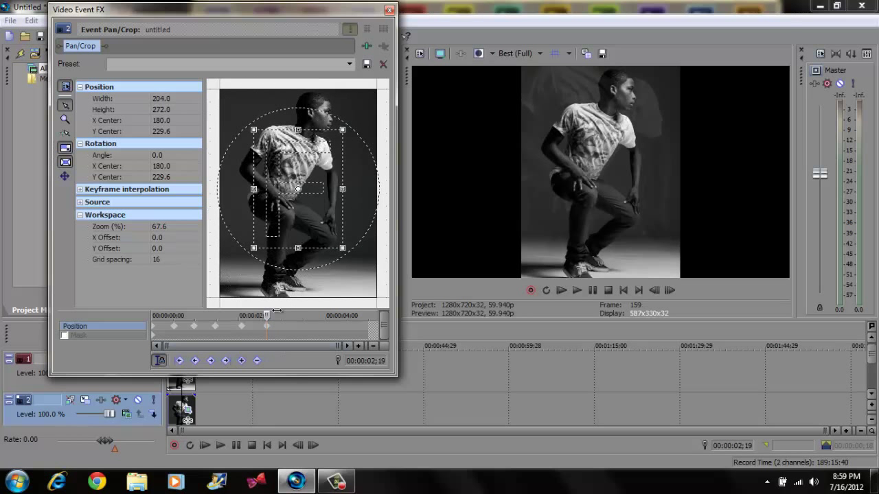
pyautogui.moveTo(267, 315); pyautogui.dragTo(296, 315)
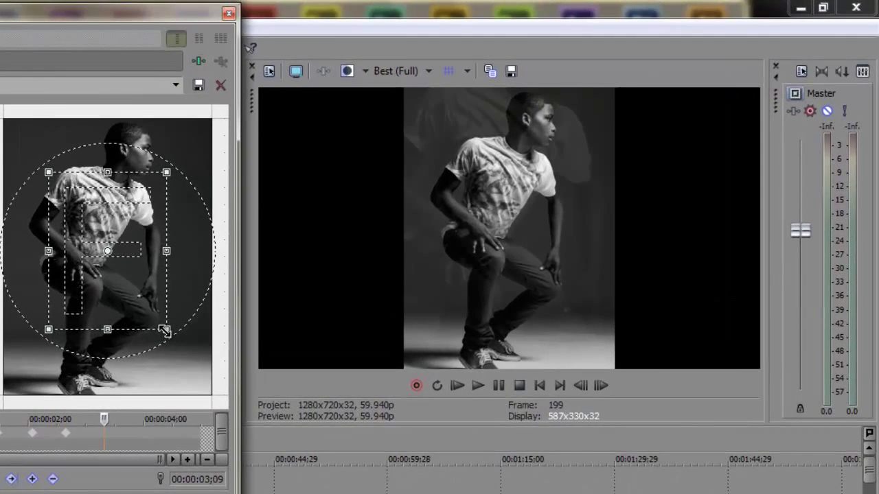
pyautogui.moveTo(342, 248); pyautogui.dragTo(336, 239)
pyautogui.moveTo(159, 318); pyautogui.dragTo(124, 265)
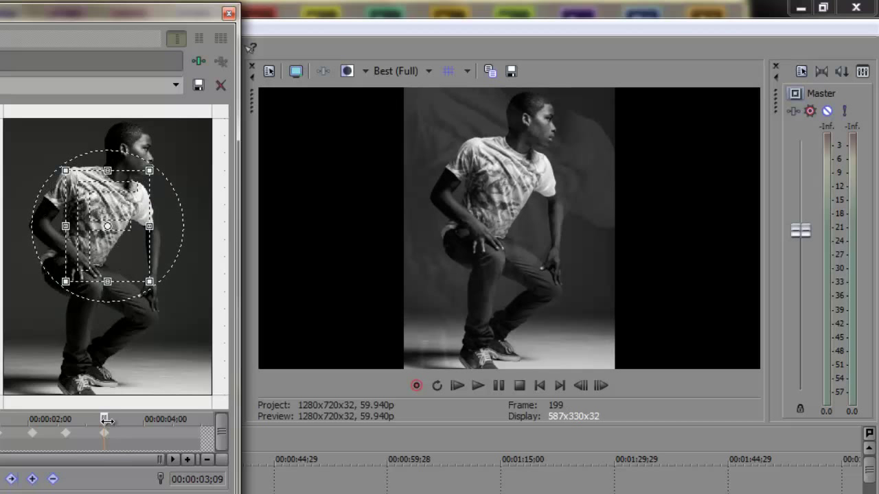
# Step: Zoom back out at 03;24 and 04;13, ending on a 271.3×361.7 crop centred at 180.0, 207.5
pyautogui.moveTo(107, 419); pyautogui.dragTo(132, 419)
pyautogui.moveTo(151, 283); pyautogui.dragTo(173, 335)
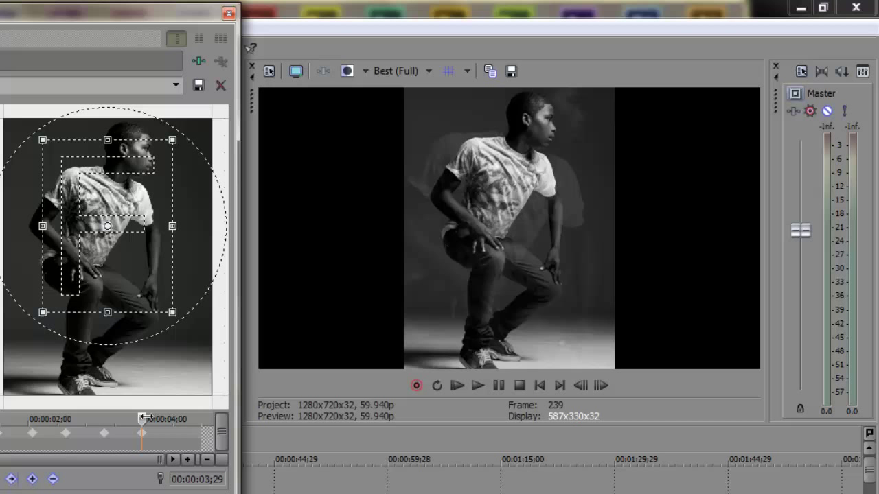
pyautogui.moveTo(146, 418); pyautogui.dragTo(169, 419)
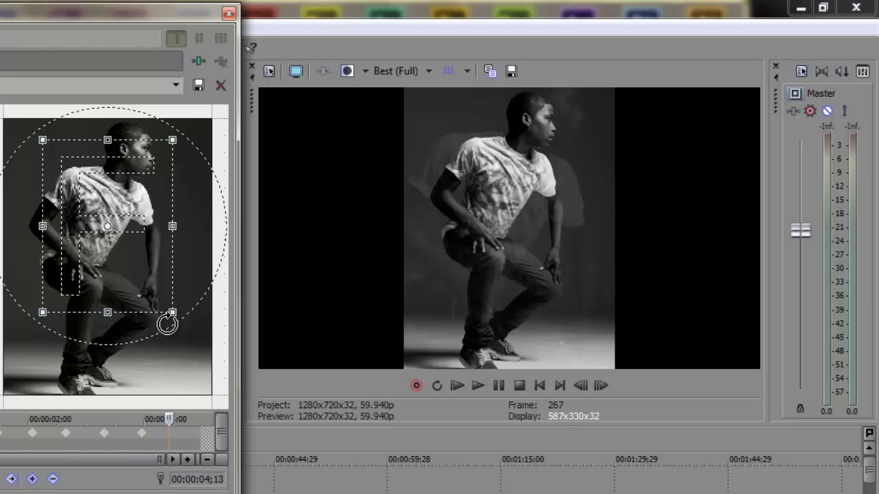
pyautogui.moveTo(172, 313); pyautogui.dragTo(182, 358)
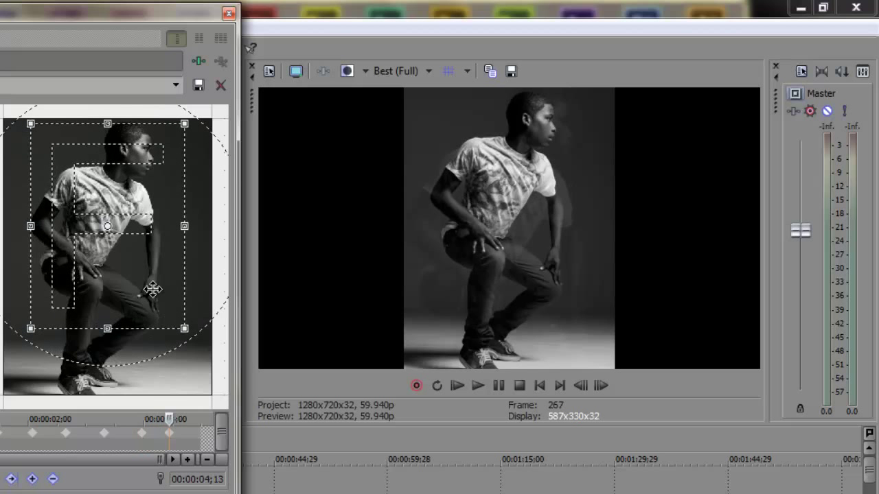
pyautogui.moveTo(151, 290); pyautogui.dragTo(151, 302)
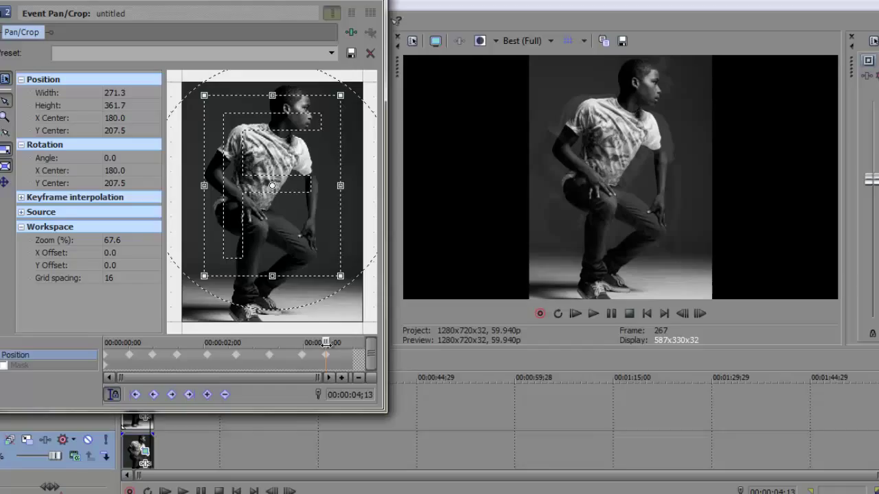
# Step: Set a (Default) preset keyframe at 00:00:04;29 and close the Event Pan/Crop window
pyautogui.moveTo(344, 315); pyautogui.dragTo(362, 315)
pyautogui.moveTo(306, 405); pyautogui.dragTo(314, 406)
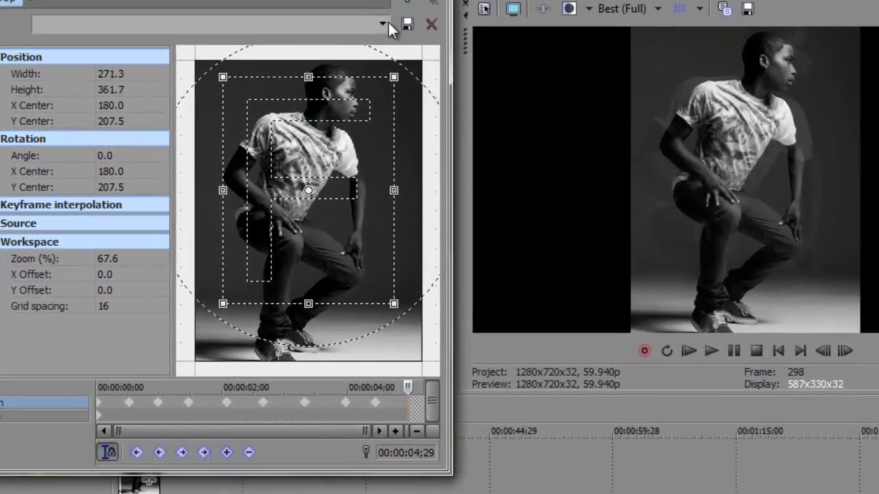
pyautogui.click(383, 24)
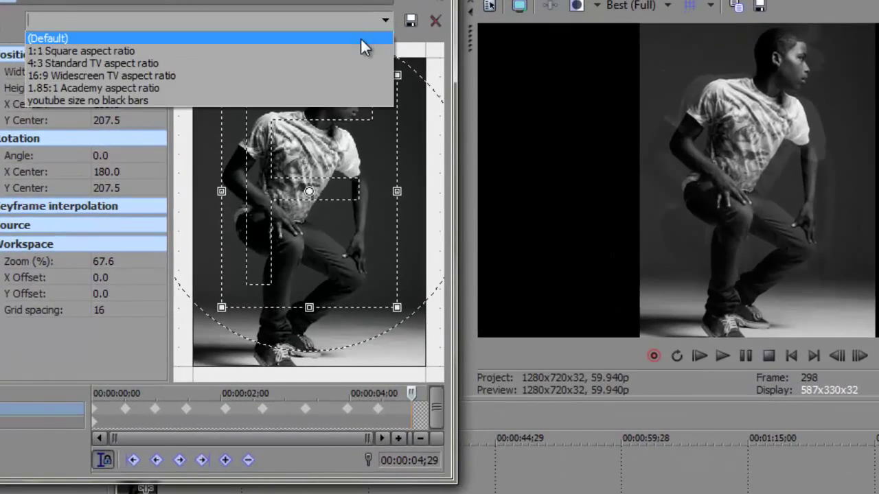
pyautogui.click(360, 38)
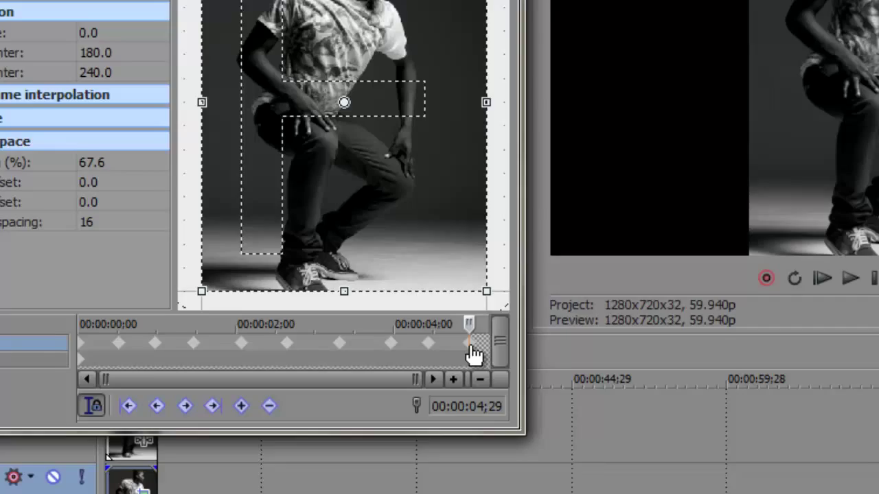
pyautogui.click(394, 10)
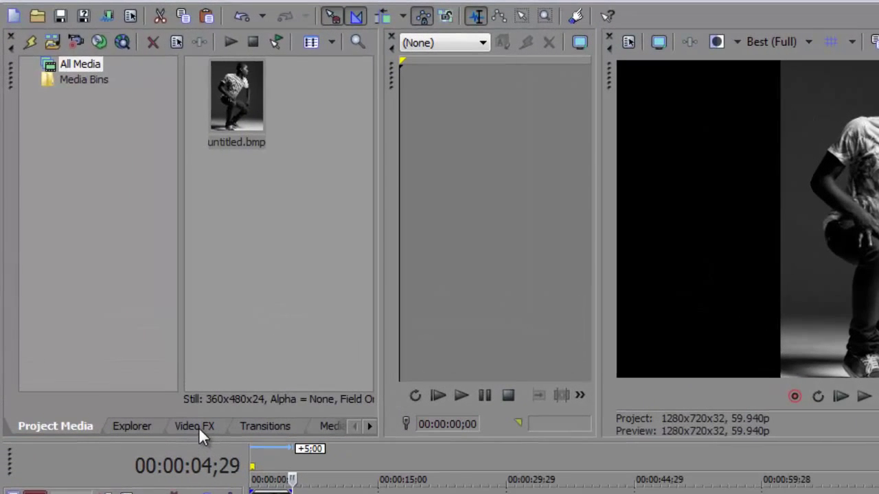
# Step: Apply the Gradient Map Sunset preset to the track 2 photo clip
pyautogui.click(131, 309)
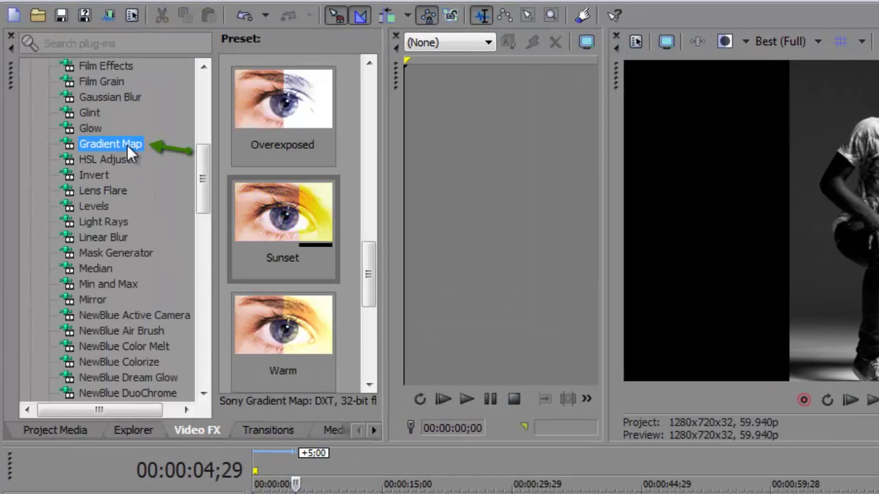
pyautogui.click(275, 263)
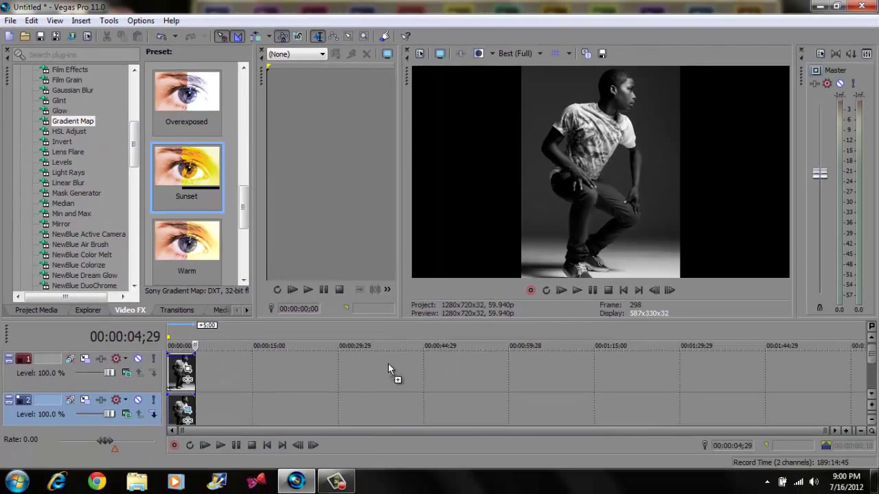
pyautogui.moveTo(388, 364); pyautogui.dragTo(174, 416)
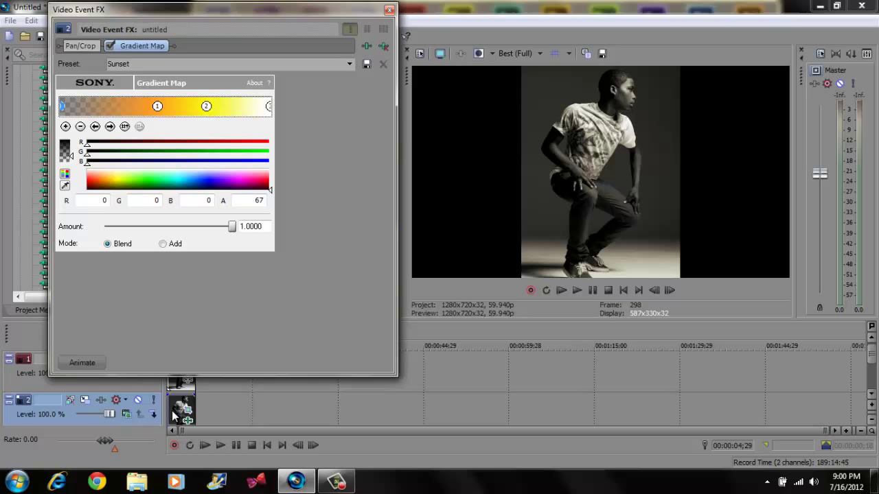
pyautogui.click(389, 10)
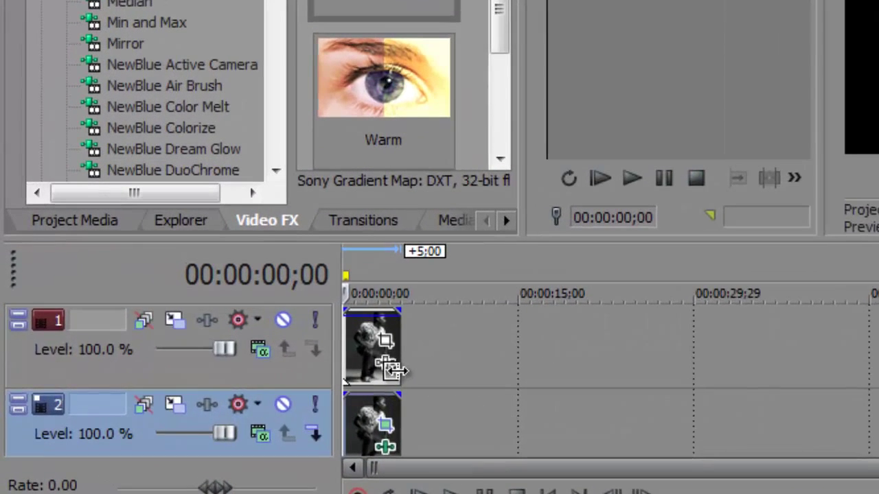
# Step: Set a loop region over the track 1 photo event and enable loop playback
pyautogui.doubleClick(190, 382)
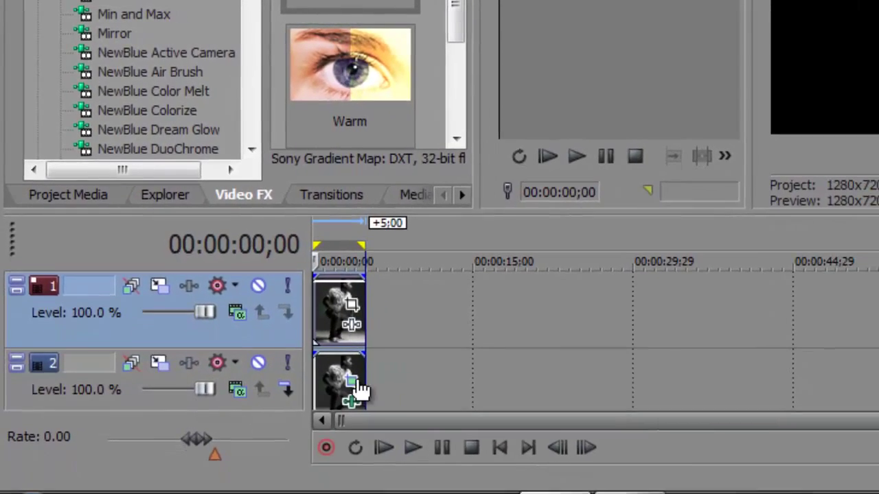
pyautogui.click(376, 474)
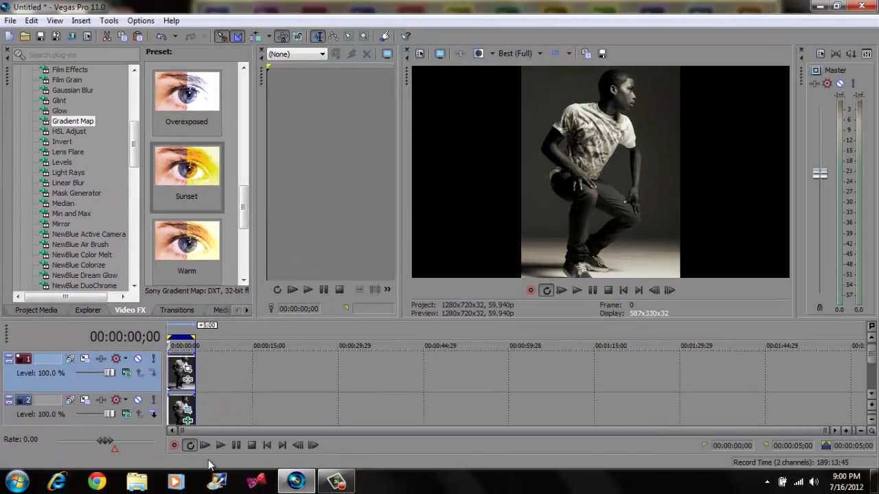